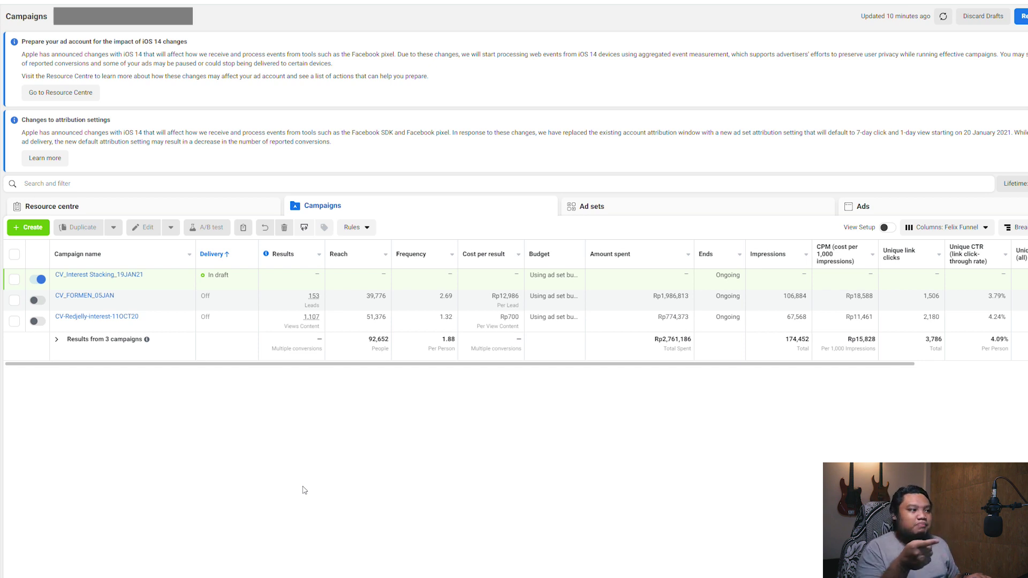
- Switch from the ad campaigns to the progress spreadsheet and find its filled-in 05 - 18 January 2021 results table
{"action": "mouse_move", "coordinate": [317, 321]}
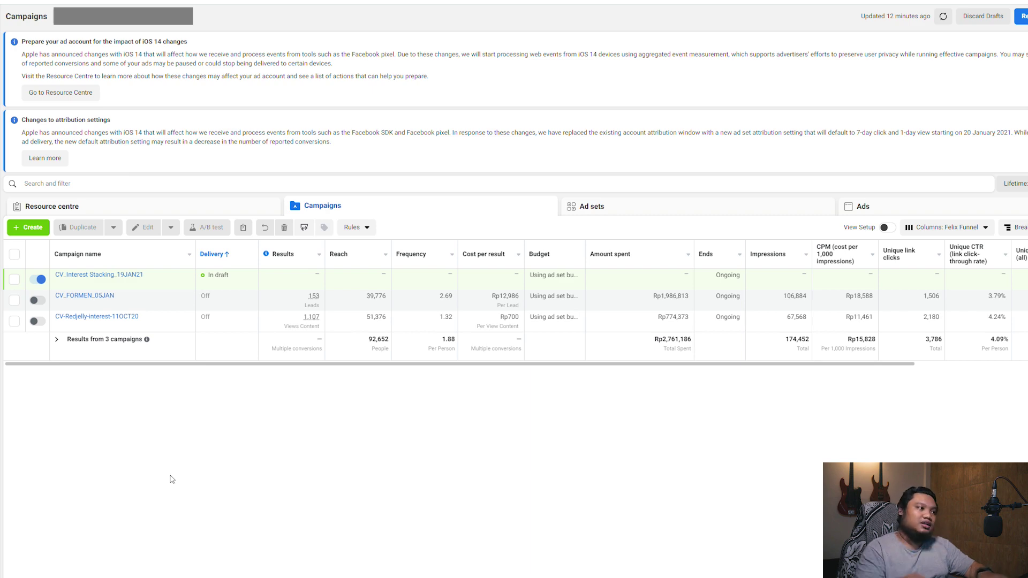
{"action": "key", "text": "ctrl+Tab"}
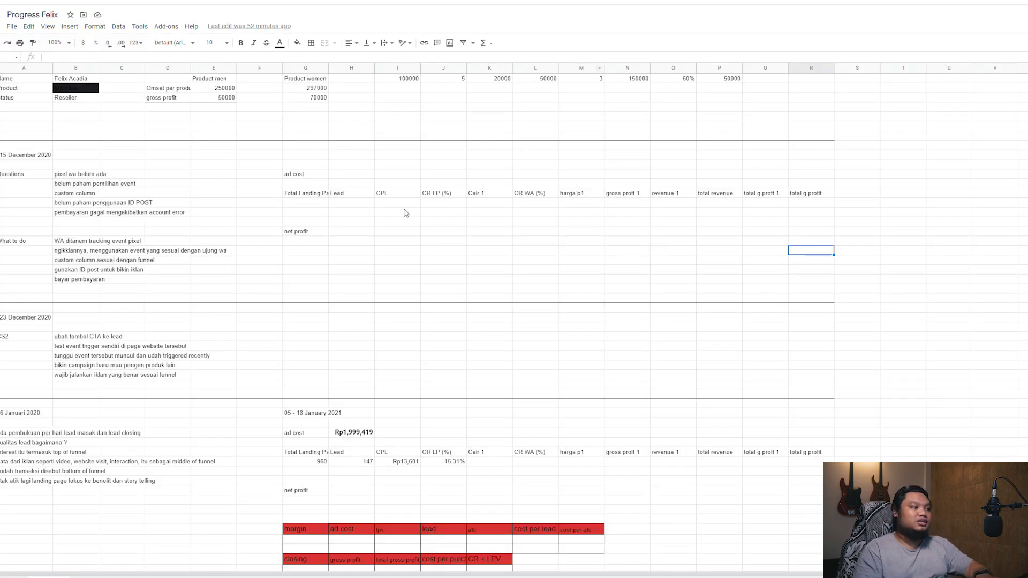
{"action": "scroll", "coordinate": [402, 276], "scroll_direction": "down", "scroll_amount": 3}
{"action": "scroll", "coordinate": [645, 352], "scroll_direction": "up", "scroll_amount": 3}
{"action": "scroll", "coordinate": [644, 352], "scroll_direction": "down", "scroll_amount": 2}
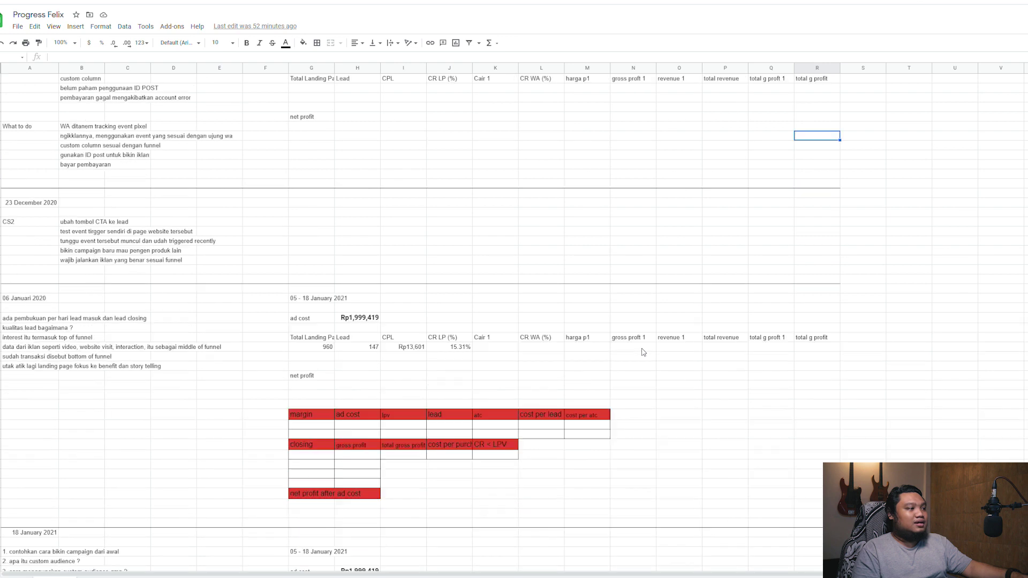
{"action": "scroll", "coordinate": [932, 394], "scroll_direction": "up", "scroll_amount": 1}
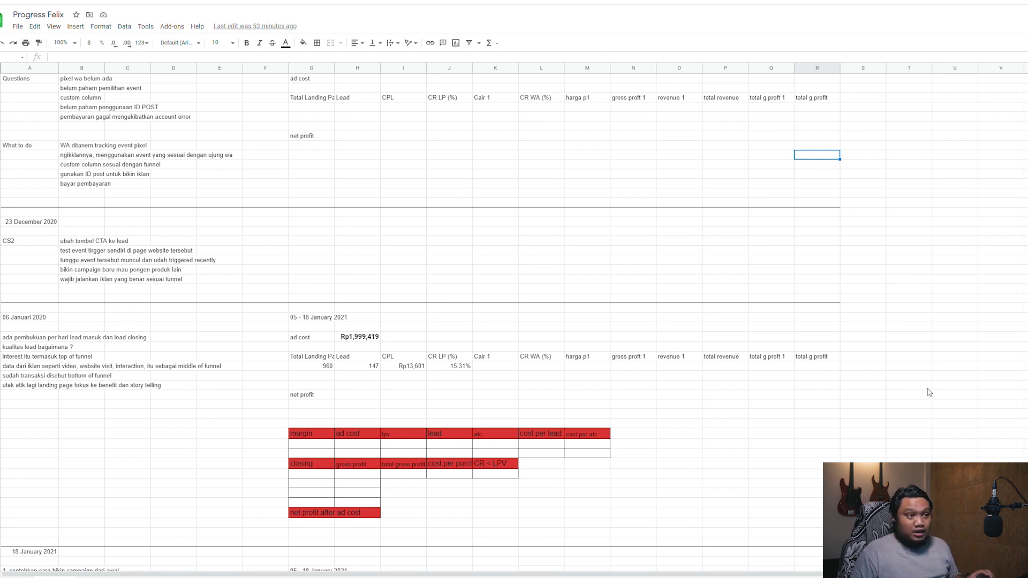
{"action": "scroll", "coordinate": [928, 393], "scroll_direction": "down", "scroll_amount": 7}
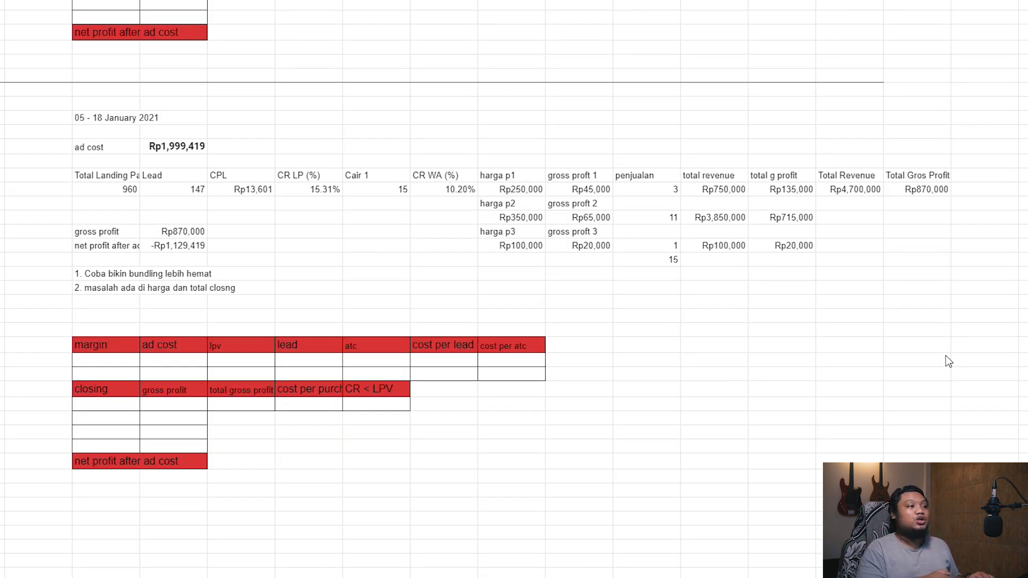
{"action": "scroll", "coordinate": [946, 355], "scroll_direction": "down", "scroll_amount": 1}
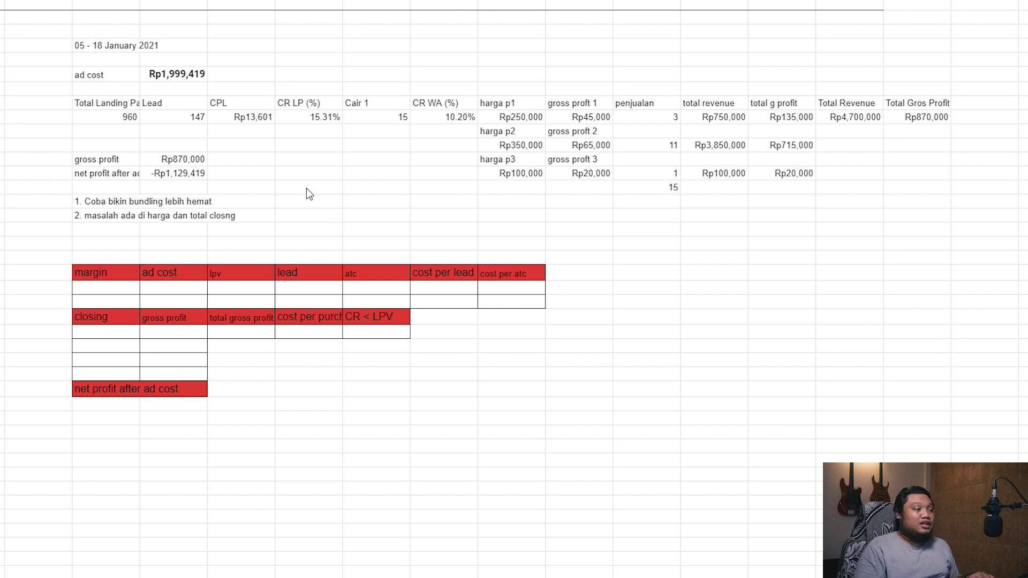
- Review the CPL, CR LP (%) and Cair 1 figures, and compare the penjualan quantities with harga p1, p2 and p3
{"action": "left_click", "coordinate": [242, 121]}
{"action": "left_click", "coordinate": [308, 121]}
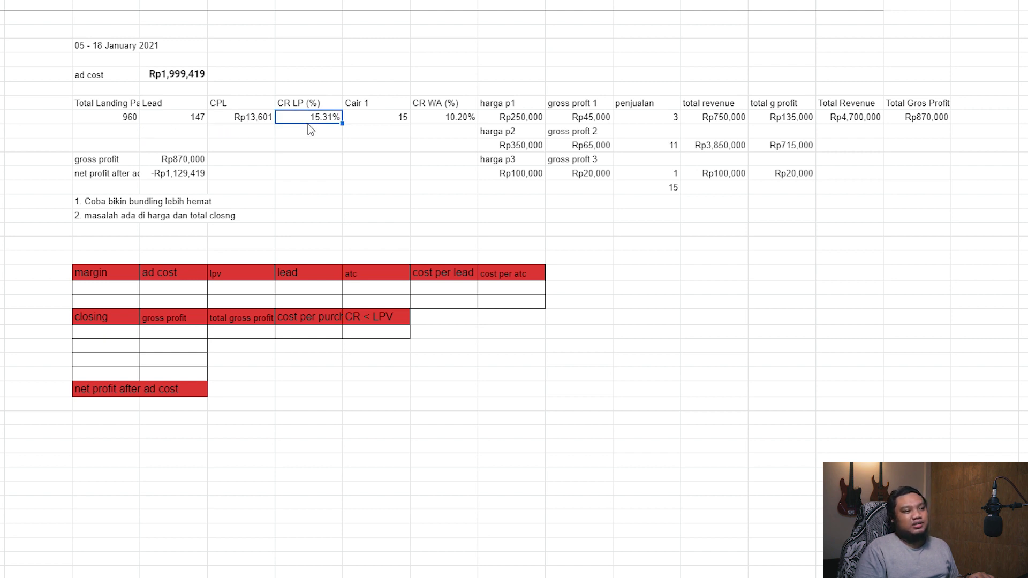
{"action": "left_click", "coordinate": [397, 123]}
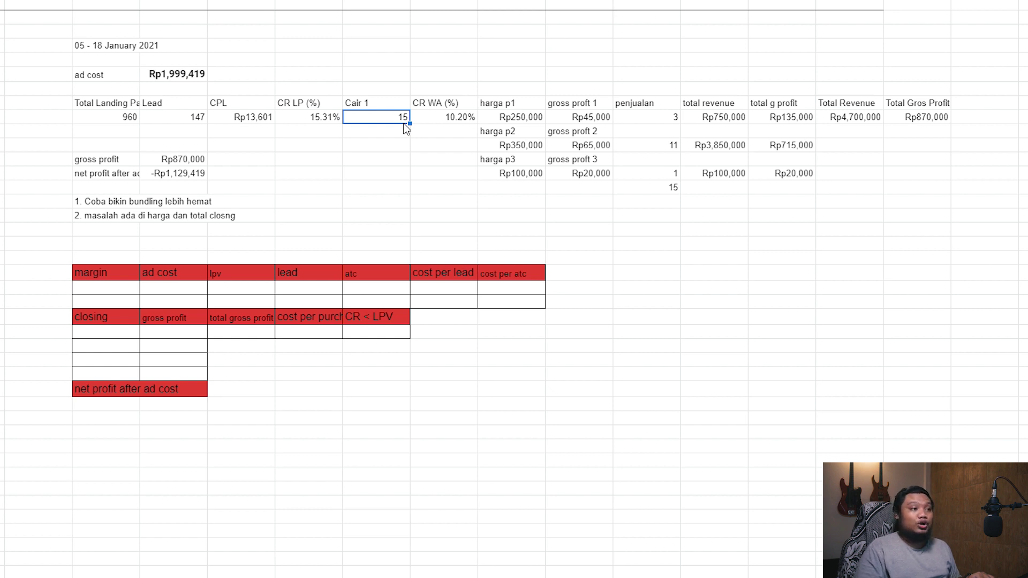
{"action": "left_click", "coordinate": [611, 249]}
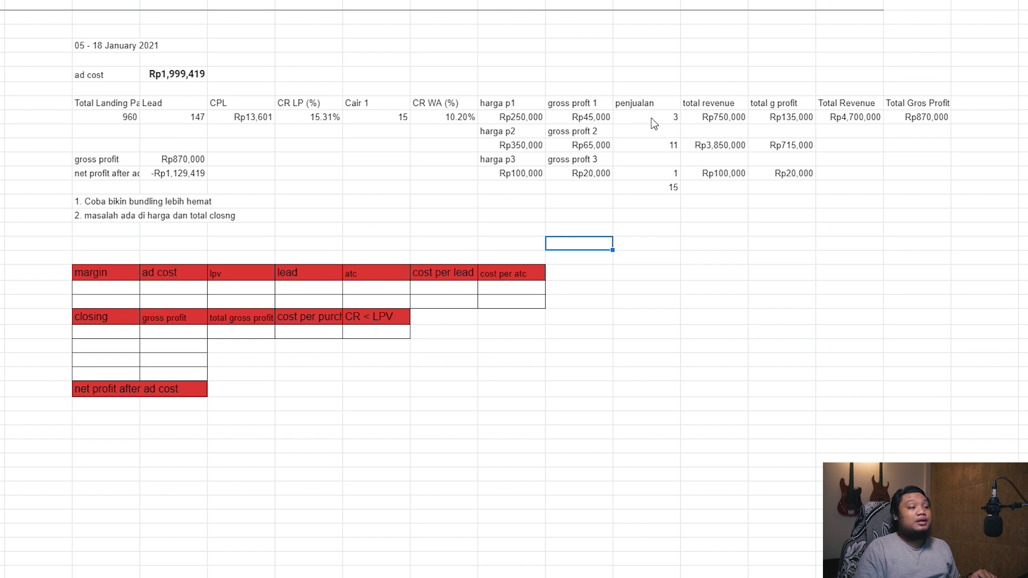
{"action": "left_click", "coordinate": [661, 188]}
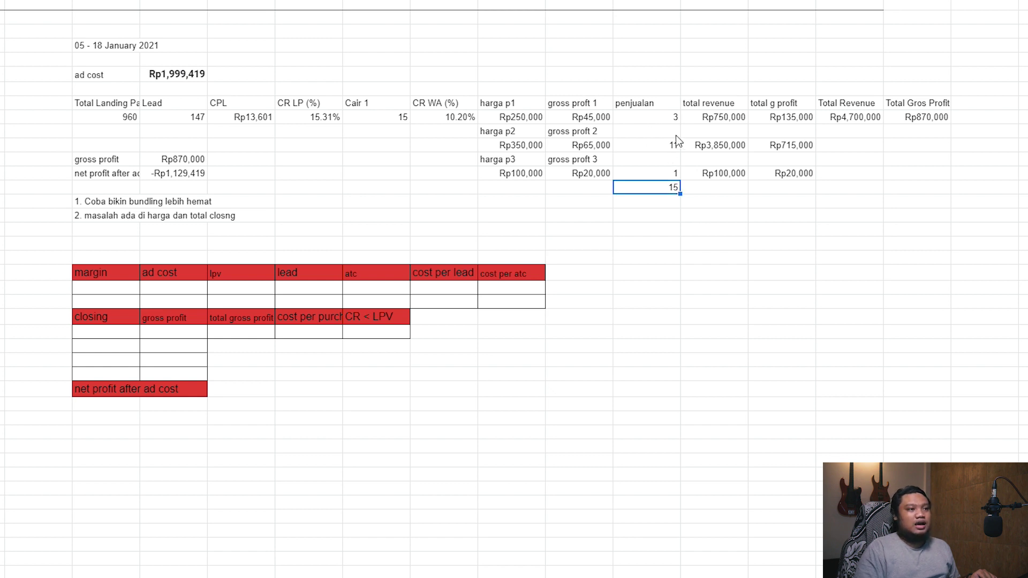
{"action": "left_click", "coordinate": [676, 120]}
{"action": "left_click", "coordinate": [530, 115]}
{"action": "left_click", "coordinate": [662, 150]}
{"action": "left_click", "coordinate": [517, 148]}
{"action": "left_click", "coordinate": [669, 178]}
{"action": "left_click", "coordinate": [500, 173]}
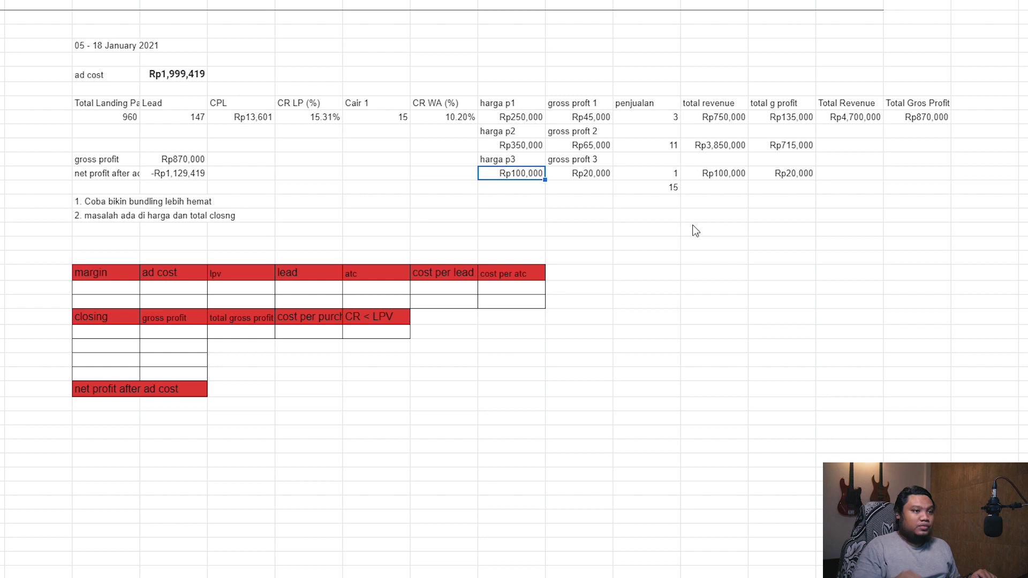
- Examine total revenue, total gross profit and ad cost, plus the two notes on bundling, price and closings
{"action": "left_click", "coordinate": [864, 121]}
{"action": "left_click", "coordinate": [928, 125]}
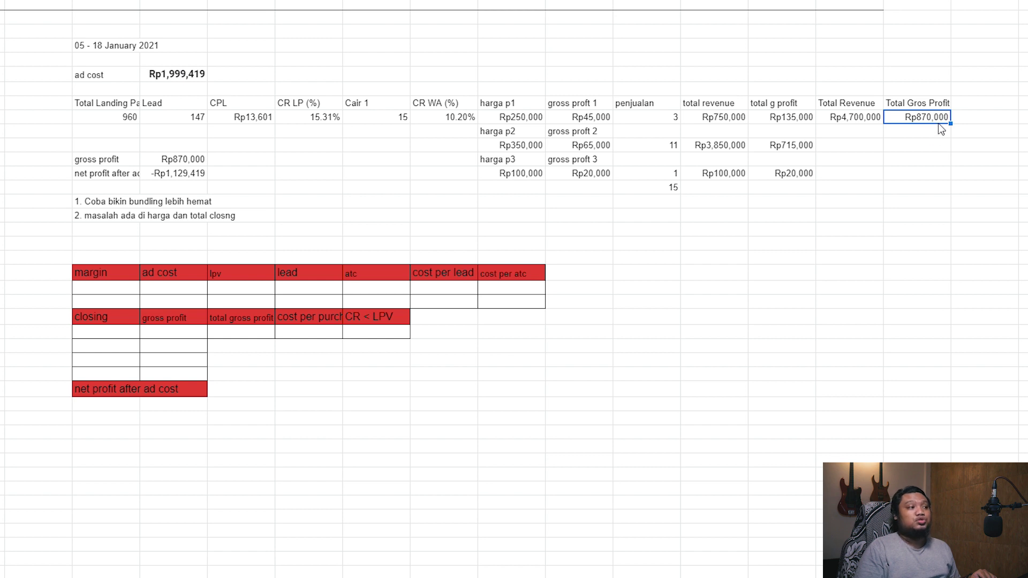
{"action": "left_click", "coordinate": [192, 159]}
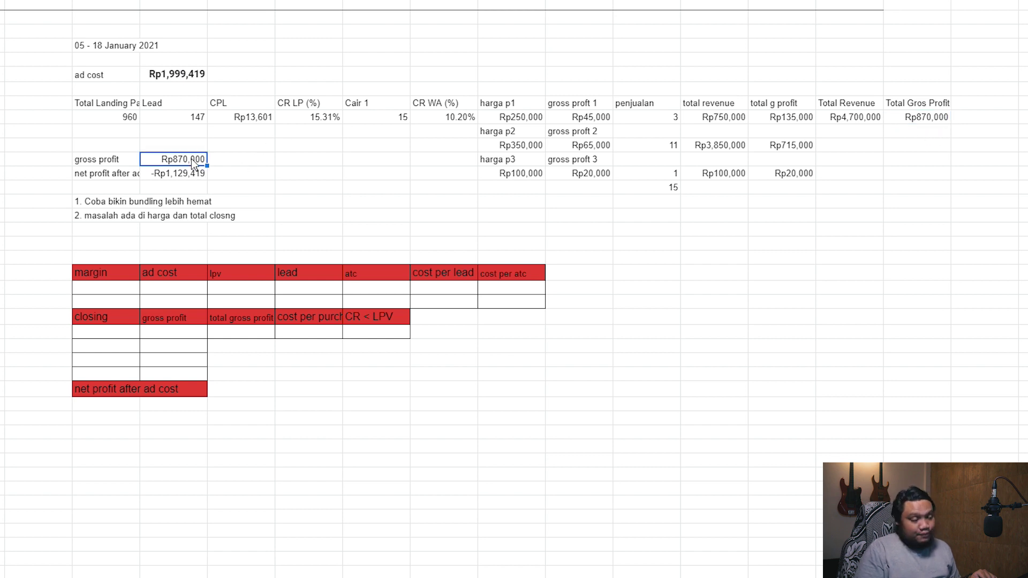
{"action": "left_click", "coordinate": [171, 78]}
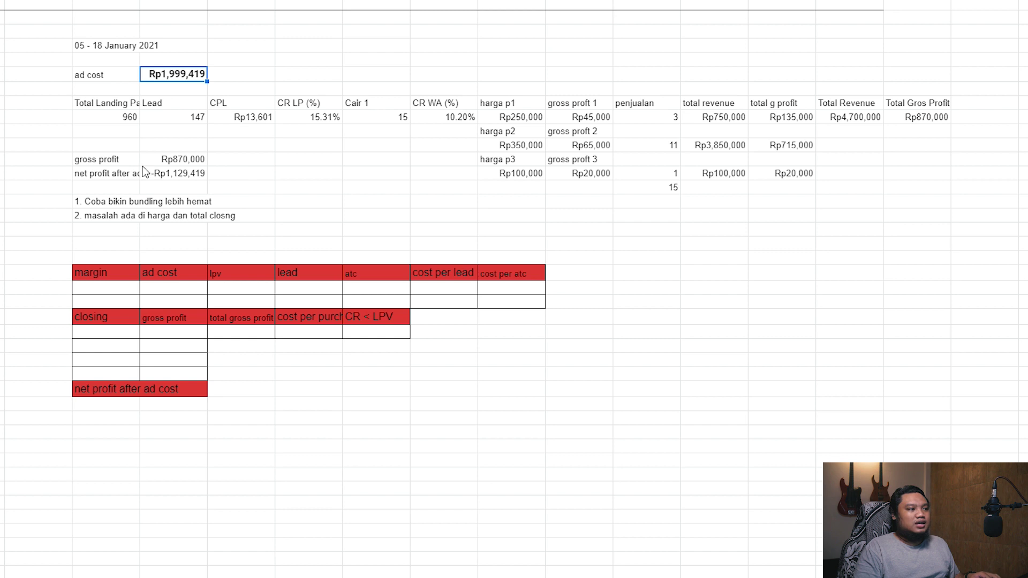
{"action": "left_click", "coordinate": [60, 204]}
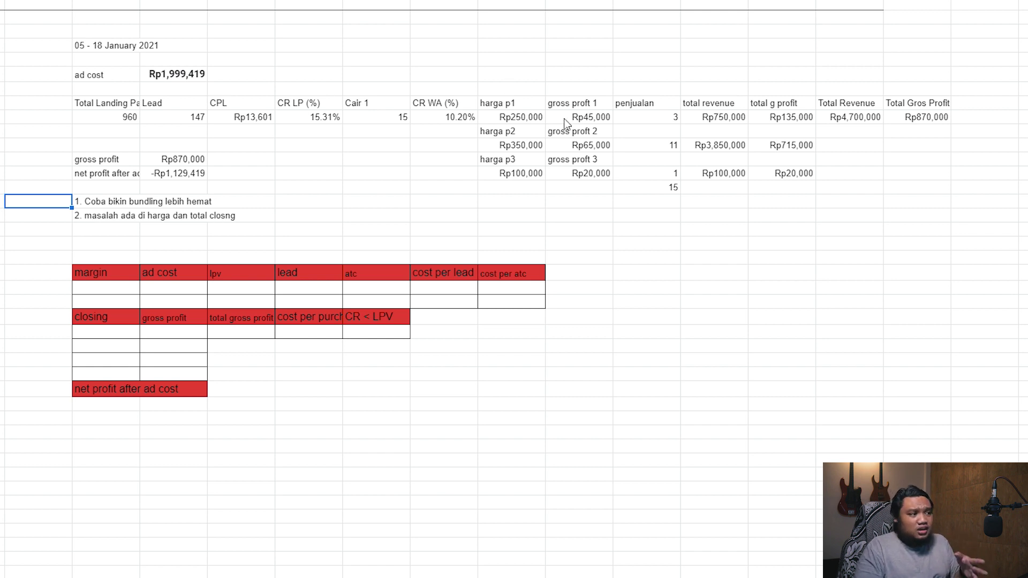
{"action": "left_click", "coordinate": [57, 218]}
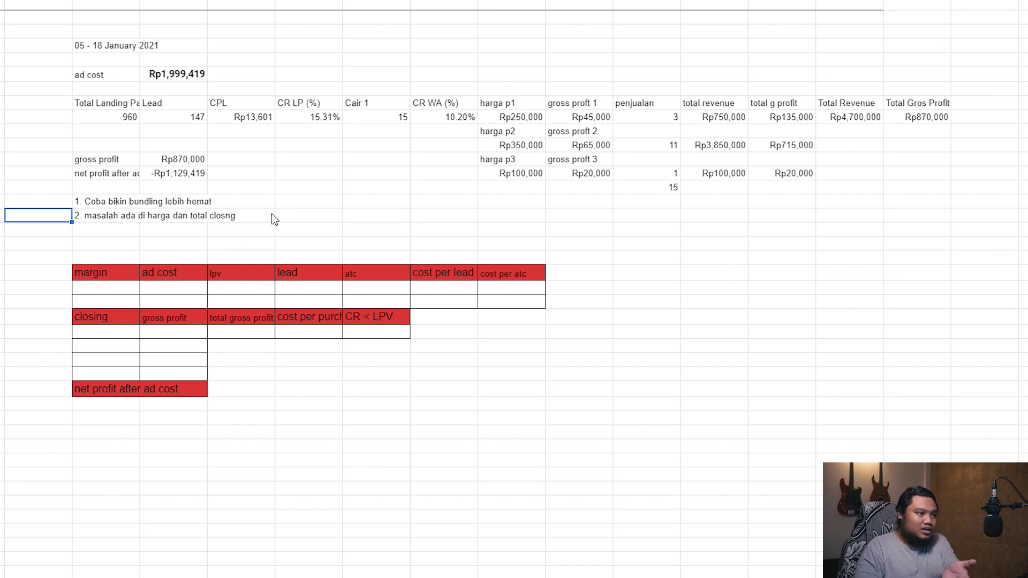
{"action": "left_click", "coordinate": [397, 122]}
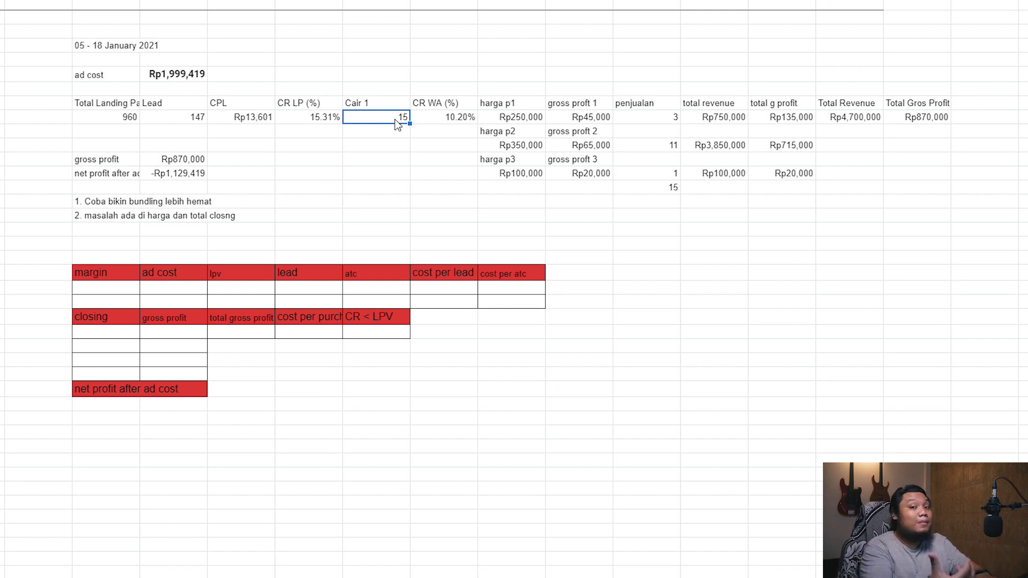
{"action": "left_click", "coordinate": [386, 165]}
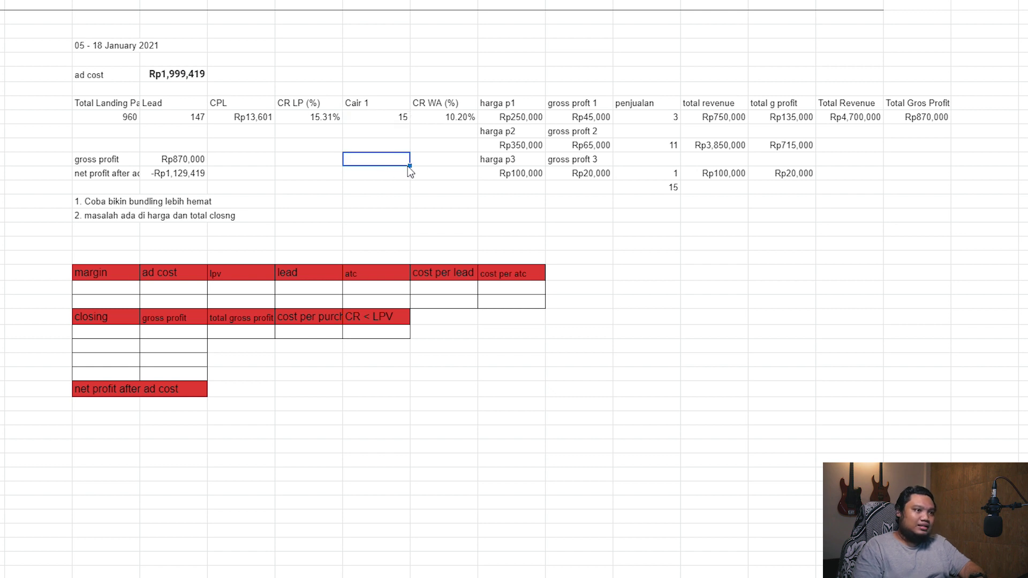
- Set the penjualan quantities to 10 for harga p1 and 20 for harga p2, and compare their total with Cair 1
{"action": "left_click", "coordinate": [673, 120]}
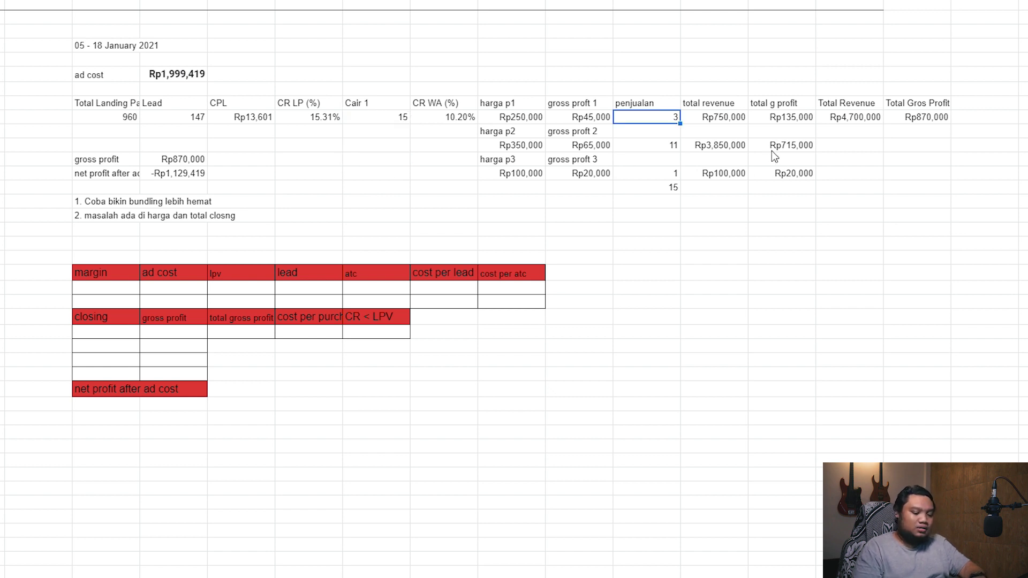
{"action": "type", "text": "10"}
{"action": "left_click", "coordinate": [724, 217]}
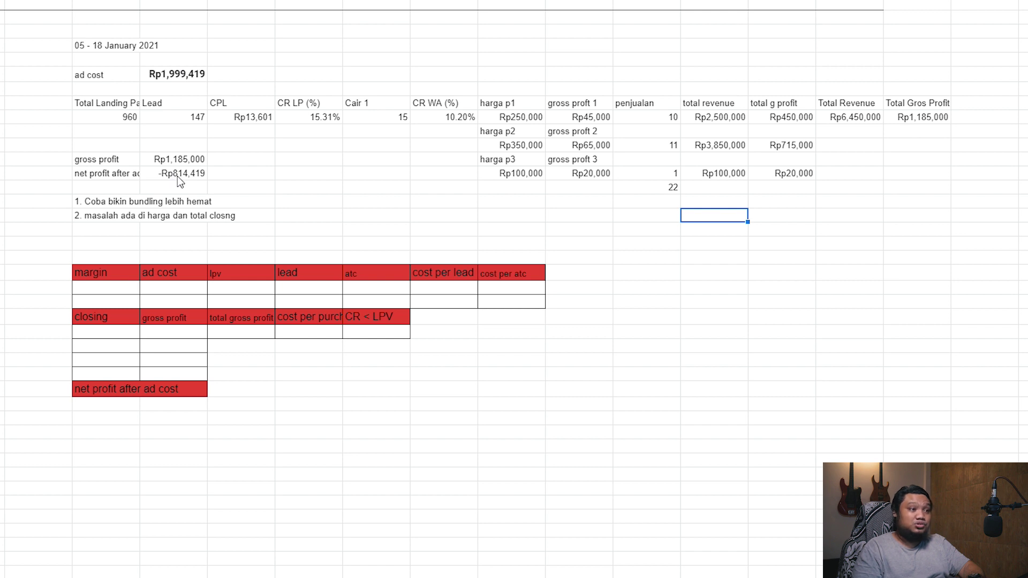
{"action": "left_click", "coordinate": [672, 152]}
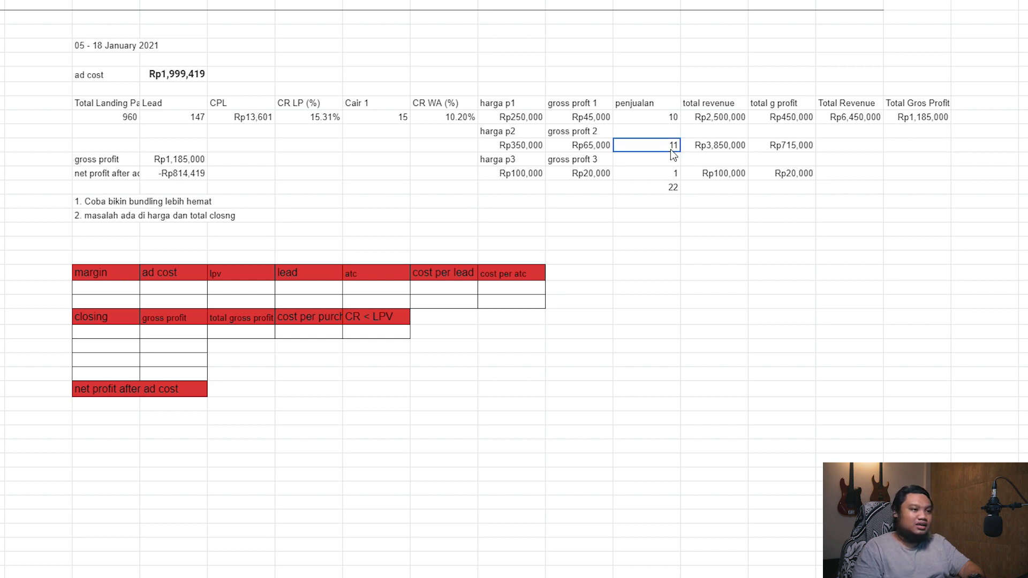
{"action": "type", "text": "20"}
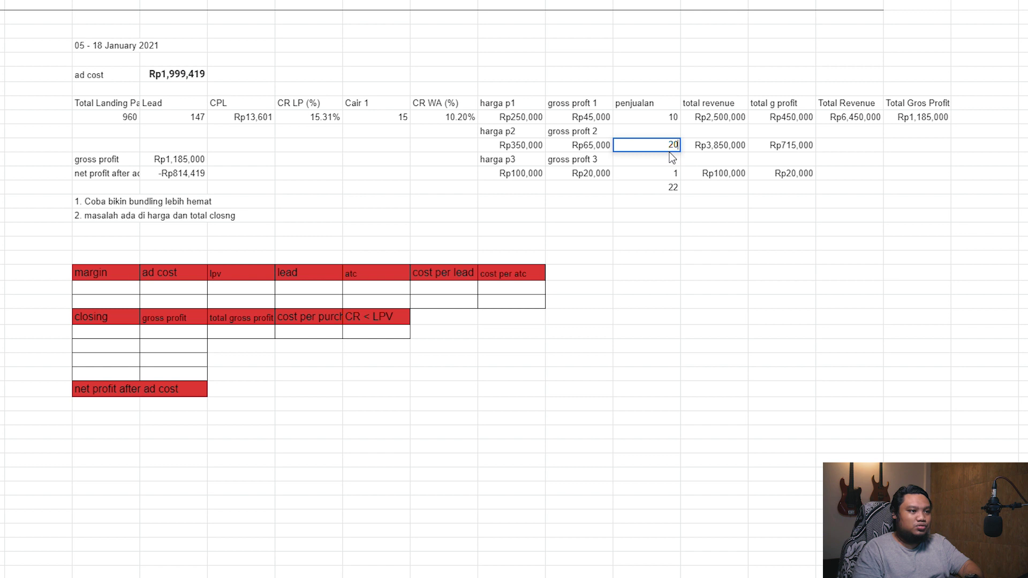
{"action": "left_click", "coordinate": [702, 219]}
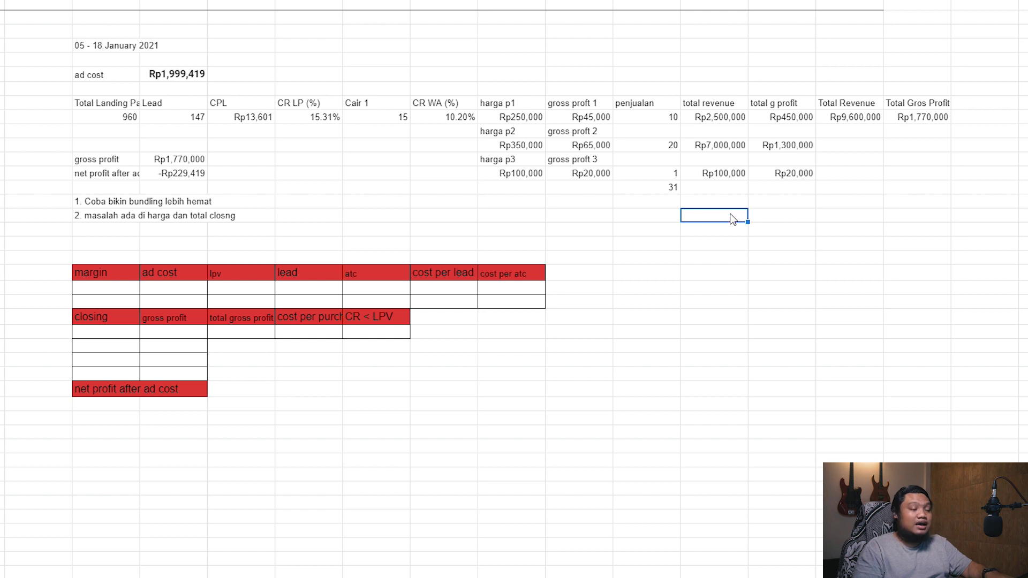
{"action": "left_click", "coordinate": [402, 114]}
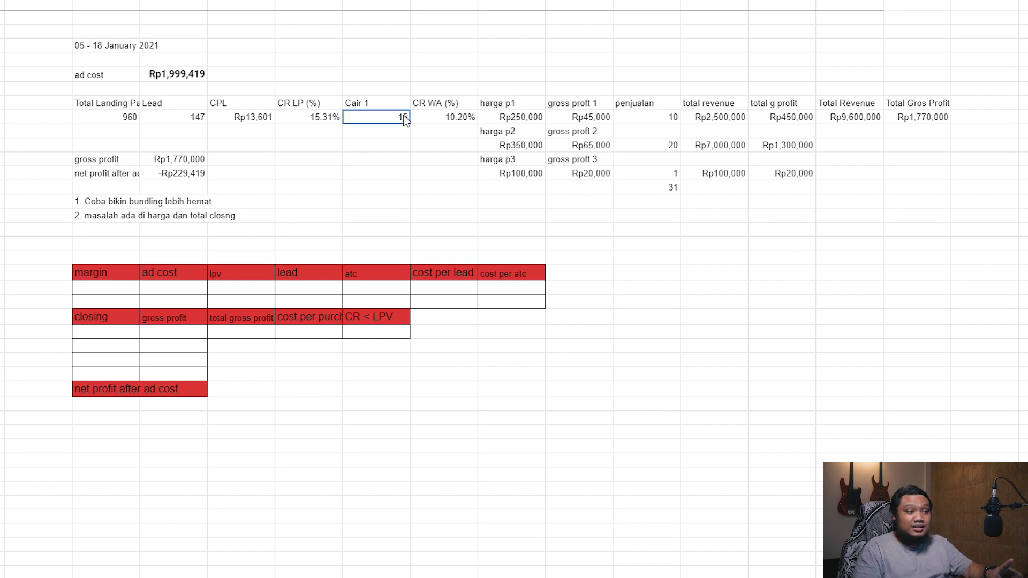
{"action": "left_click", "coordinate": [675, 191]}
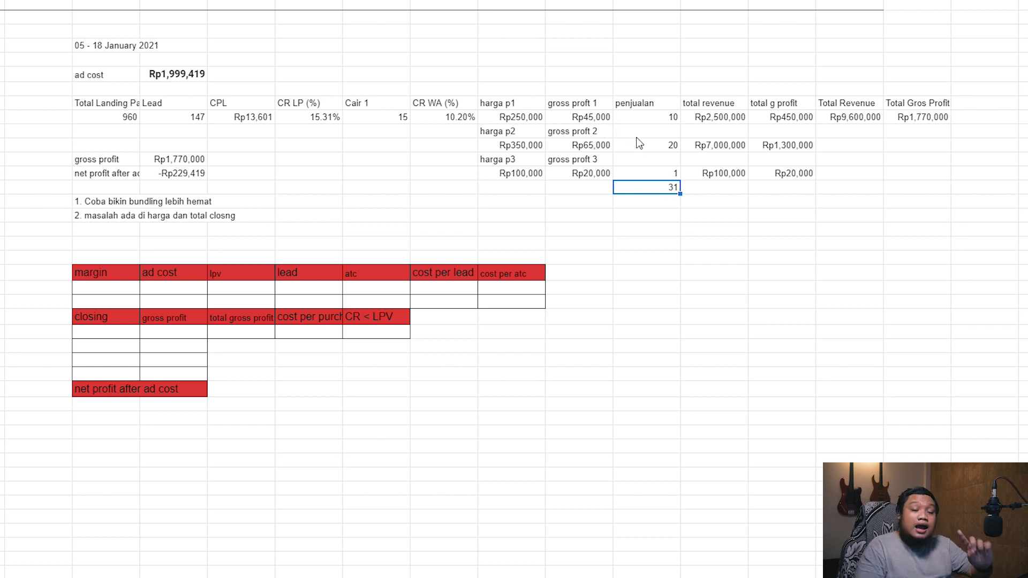
{"action": "left_click", "coordinate": [596, 121]}
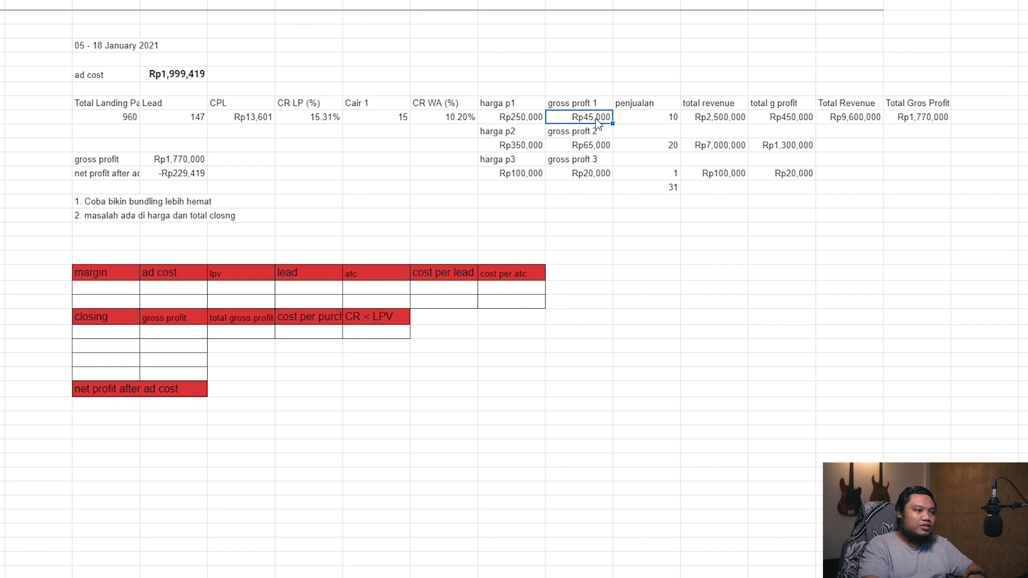
{"action": "type", "text": "10000"}
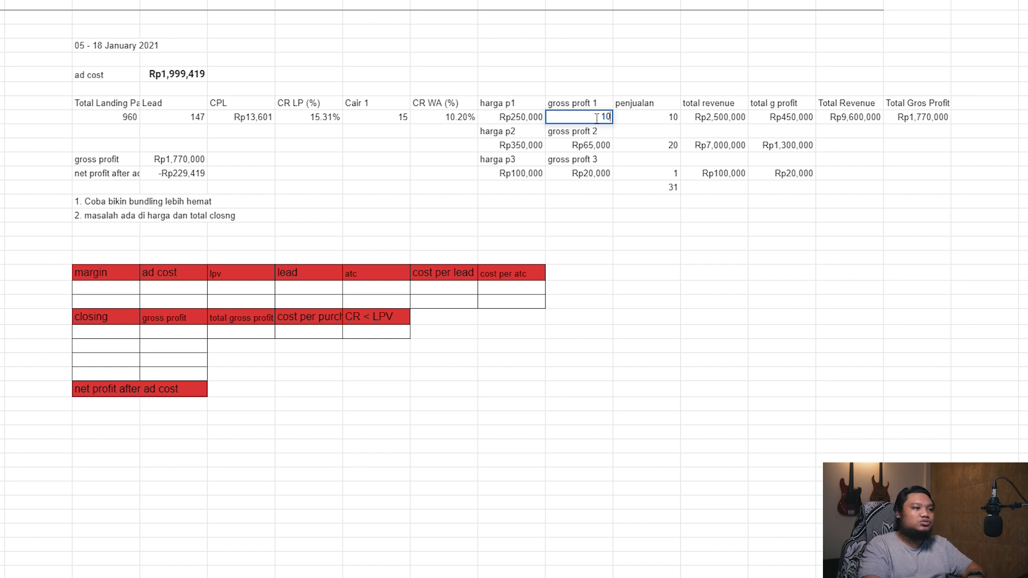
{"action": "key", "text": "BackSpace"}
{"action": "key", "text": "BackSpace"}
{"action": "key", "text": "BackSpace"}
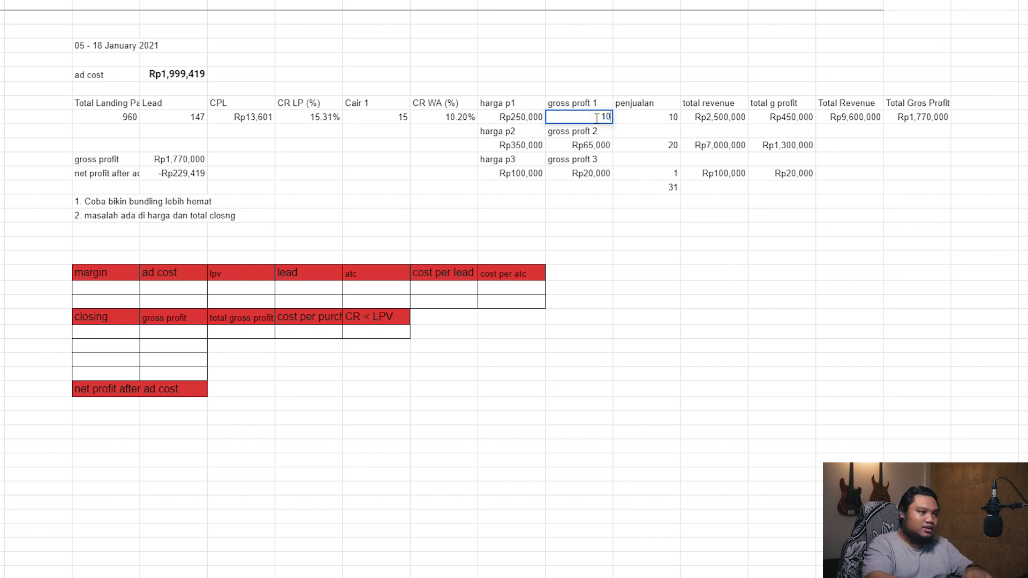
{"action": "left_click", "coordinate": [648, 405]}
{"action": "key", "text": "ctrl+z"}
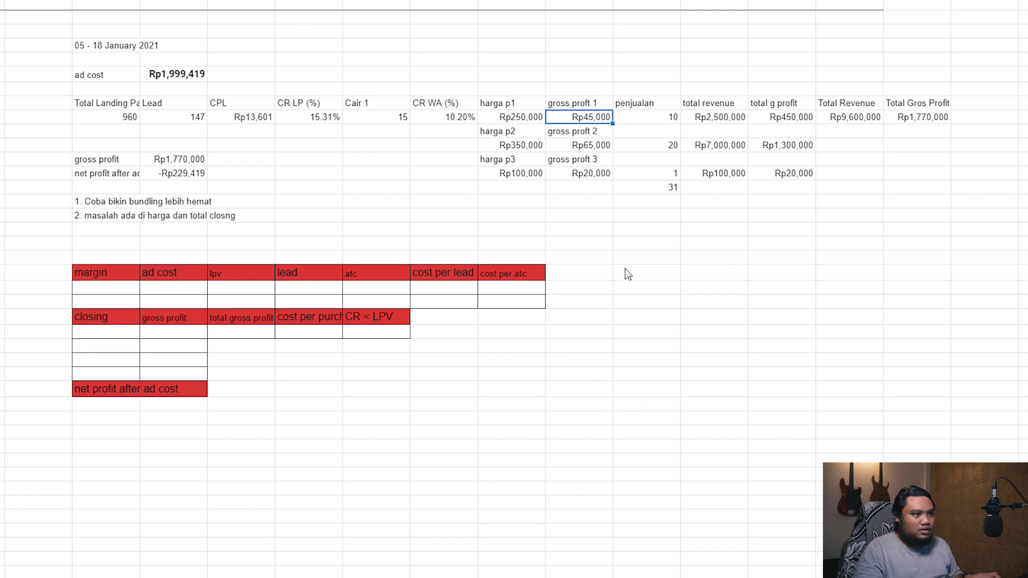
- Set gross proft 1 for harga p1 to Rp98,000
{"action": "type", "text": "980000"}
{"action": "key", "text": "BackSpace"}
{"action": "key", "text": "Return"}
{"action": "left_click", "coordinate": [829, 436]}
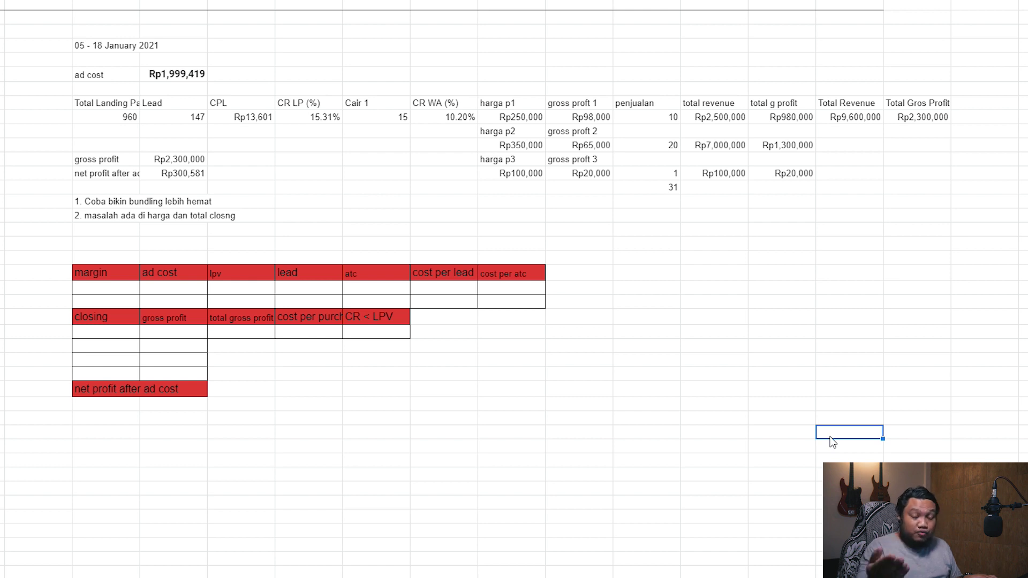
- Undo the trial changes to gross proft 1 and to the penjualan quantities of harga p1 and p2
{"action": "key", "text": "ctrl+z"}
{"action": "key", "text": "ctrl+z"}
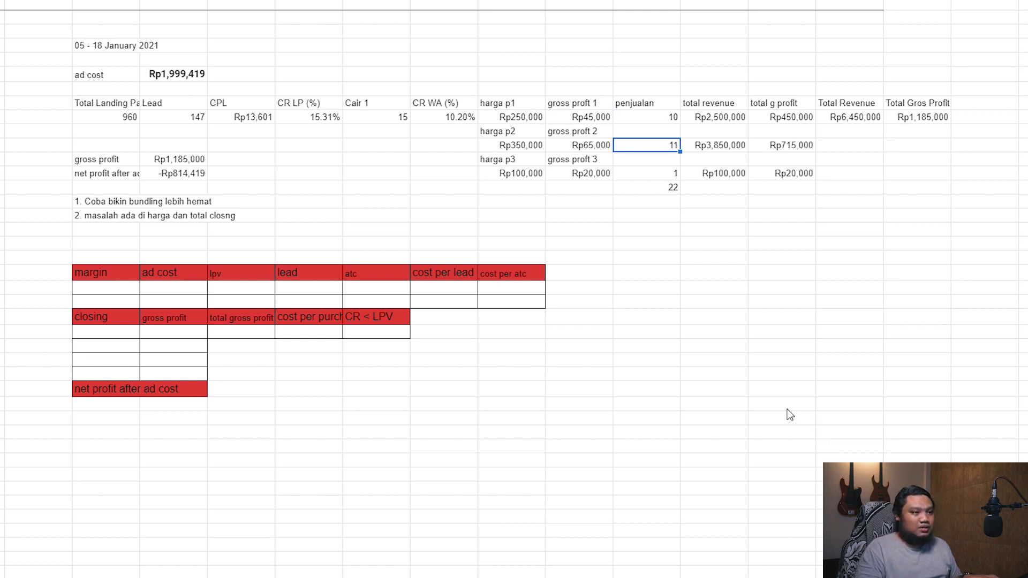
{"action": "key", "text": "ctrl+z"}
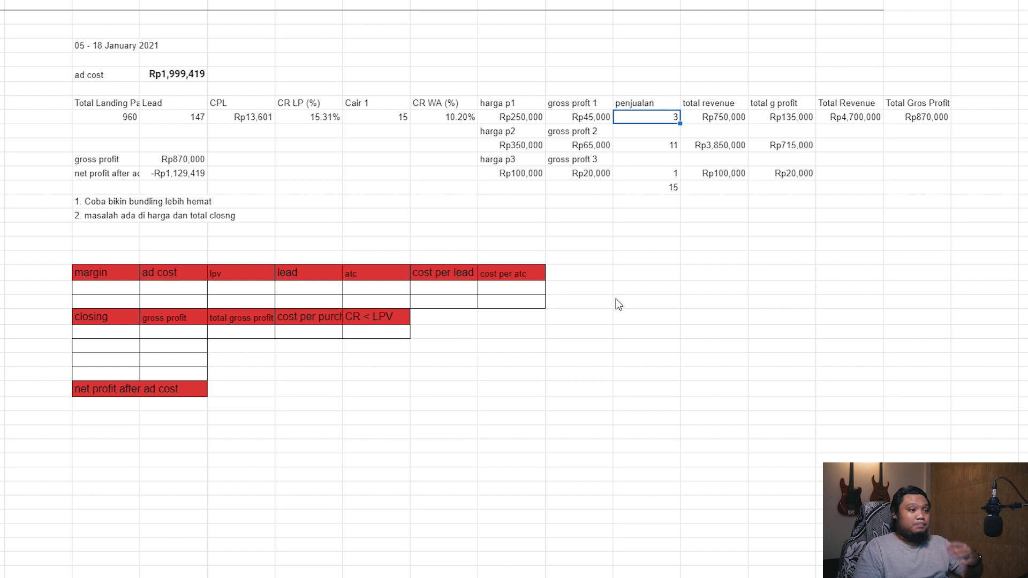
- Set gross proft 1 for harga p1 to Rp98,000
{"action": "left_click", "coordinate": [653, 188]}
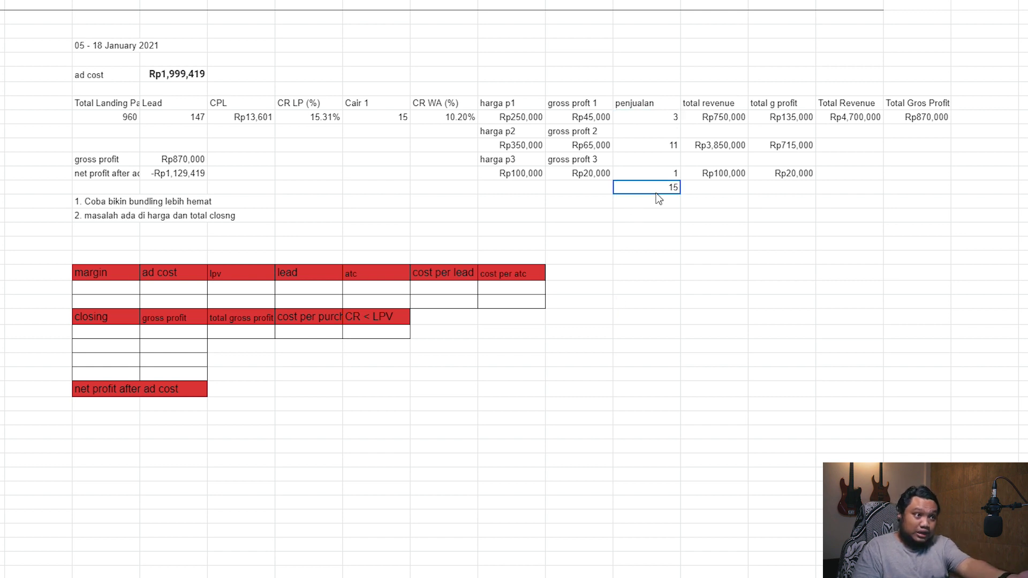
{"action": "left_click", "coordinate": [598, 117]}
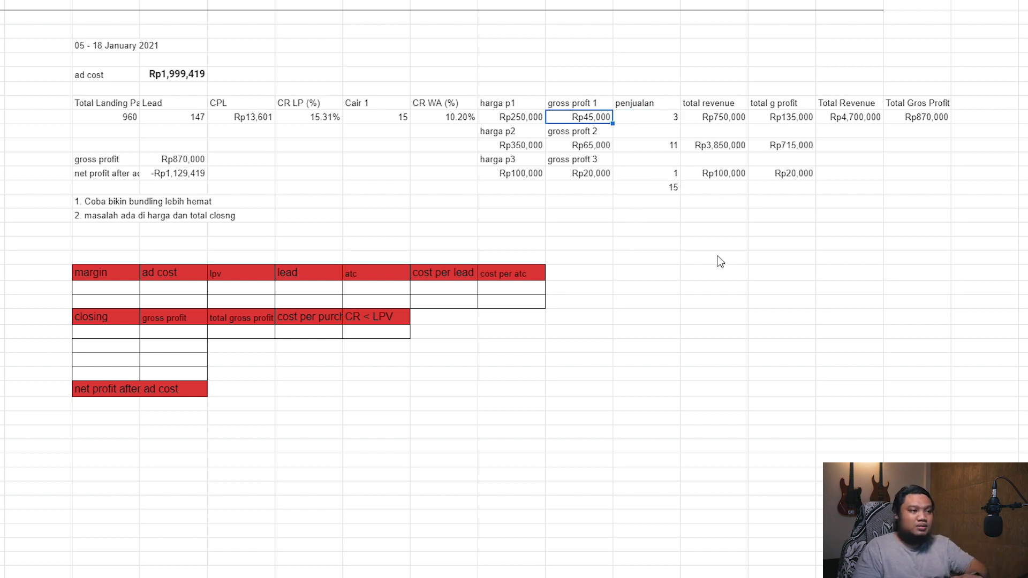
{"action": "type", "text": "9822"}
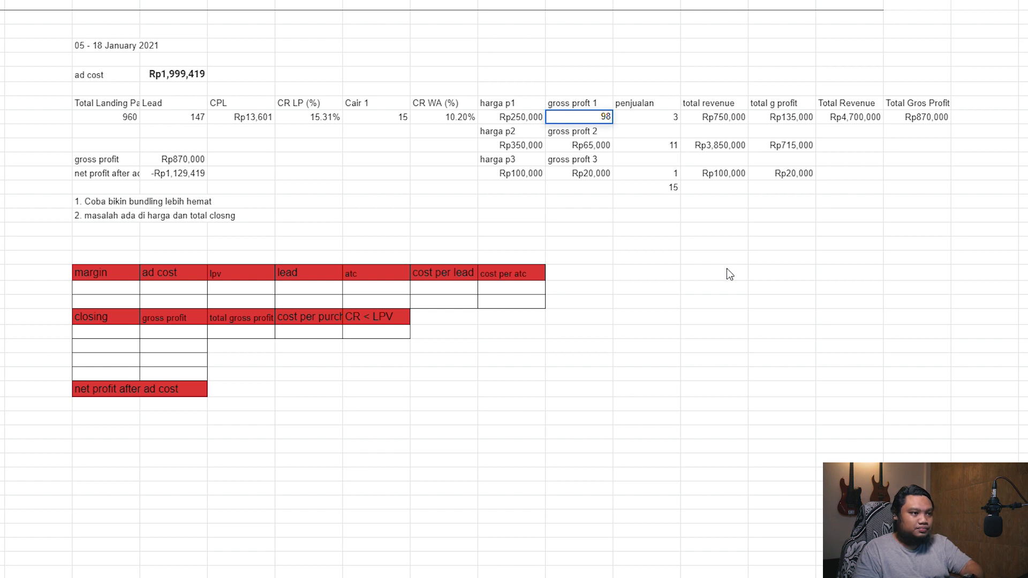
{"action": "key", "text": "BackSpace"}
{"action": "key", "text": "BackSpace"}
{"action": "type", "text": "000"}
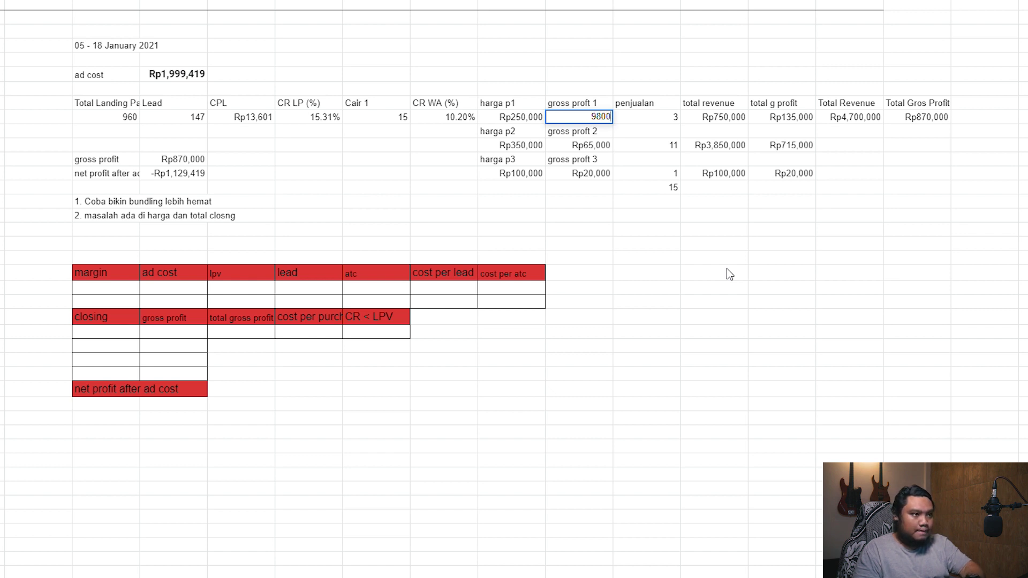
{"action": "left_click", "coordinate": [727, 268]}
- Set gross proft 2 for harga p2 to Rp149,000
{"action": "left_click", "coordinate": [593, 150]}
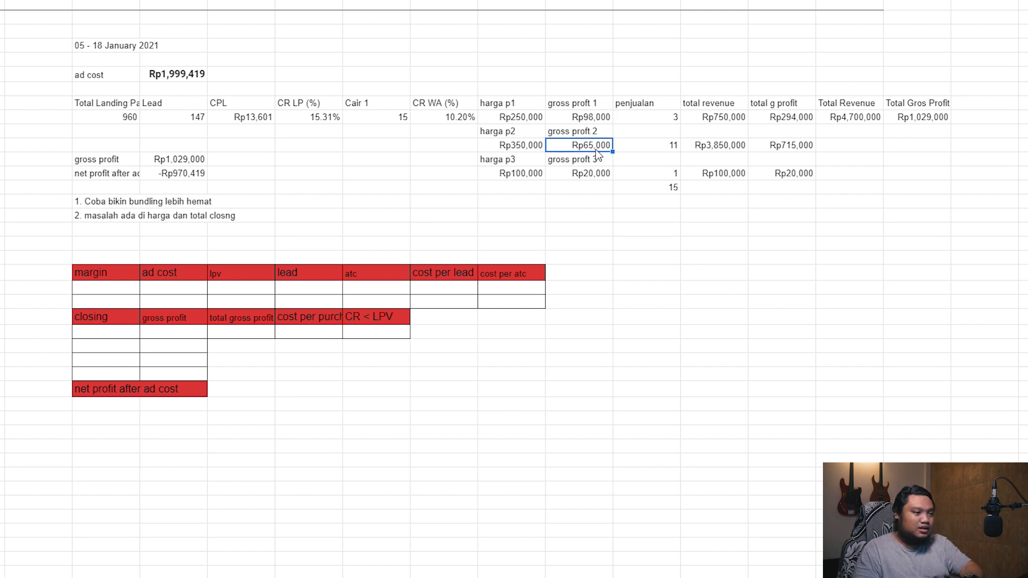
{"action": "type", "text": "1"}
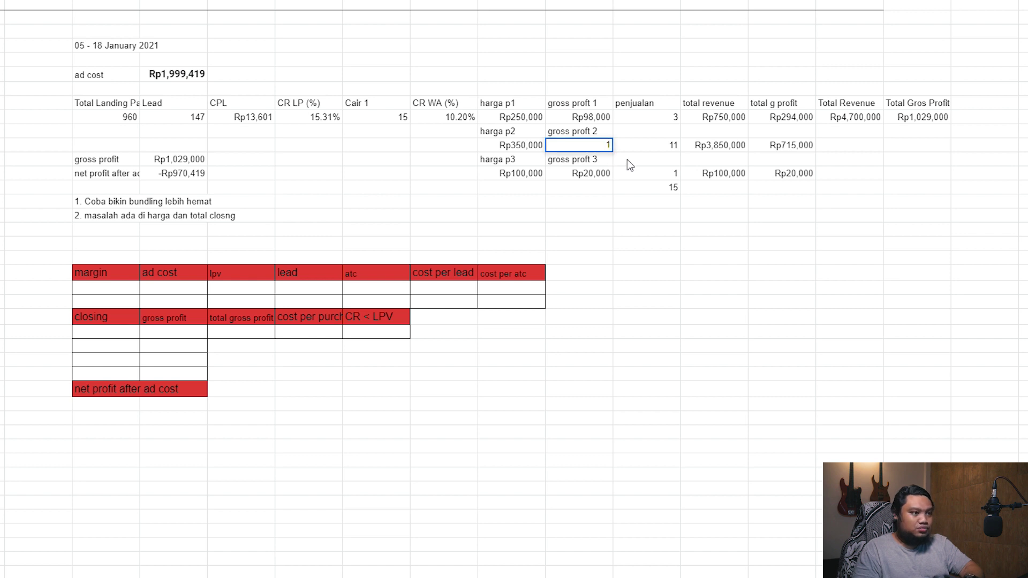
{"action": "type", "text": "49000"}
{"action": "left_click", "coordinate": [619, 221]}
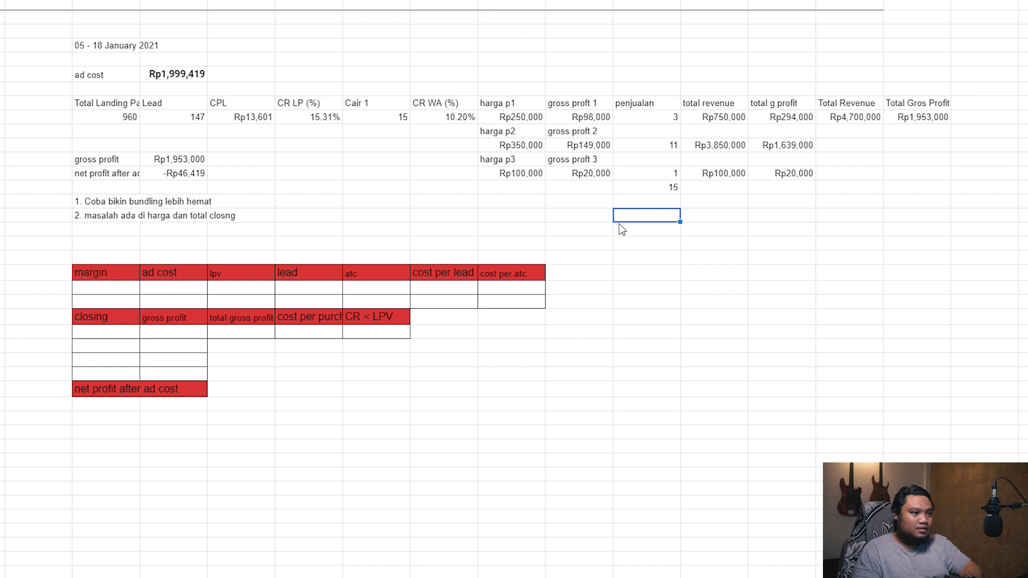
- Set gross proft 3 for harga p3 to Rp49,000
{"action": "left_click", "coordinate": [598, 179]}
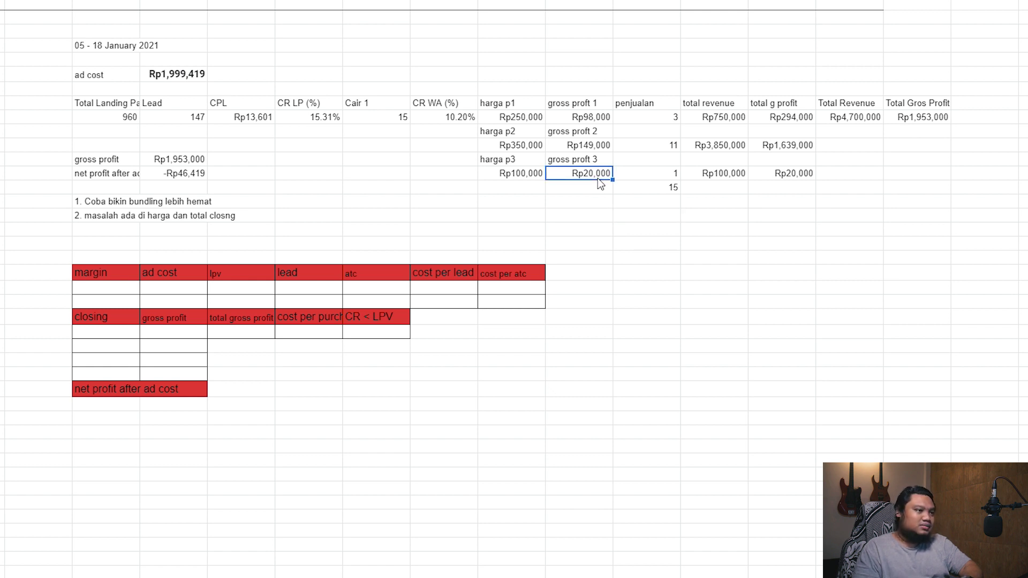
{"action": "type", "text": "49"}
{"action": "key", "text": "Return"}
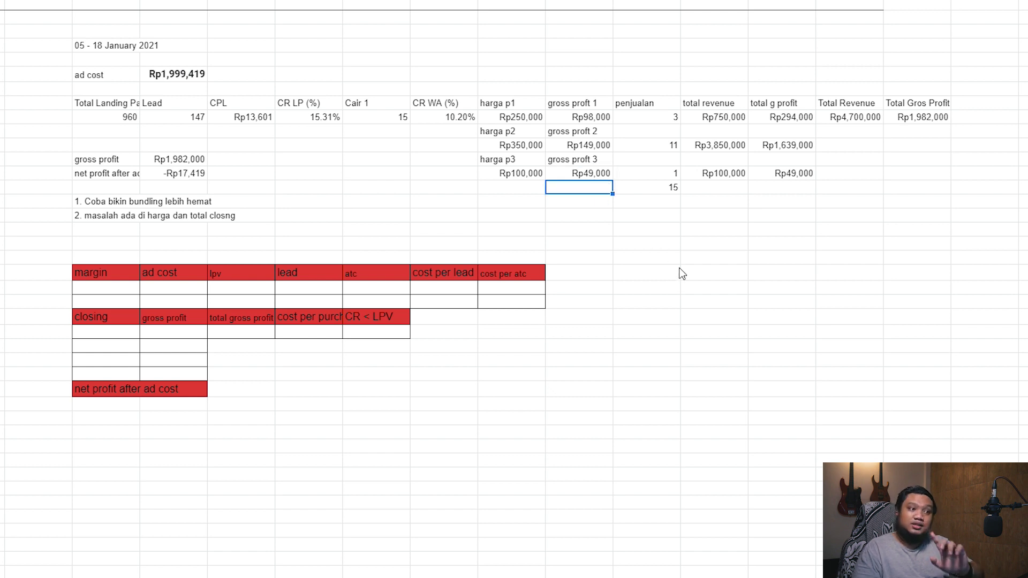
{"action": "left_click", "coordinate": [670, 274]}
- Raise gross proft 1 for harga p1 to Rp129,000 and gross proft 2 for harga p2 to Rp199,000
{"action": "left_click", "coordinate": [592, 119]}
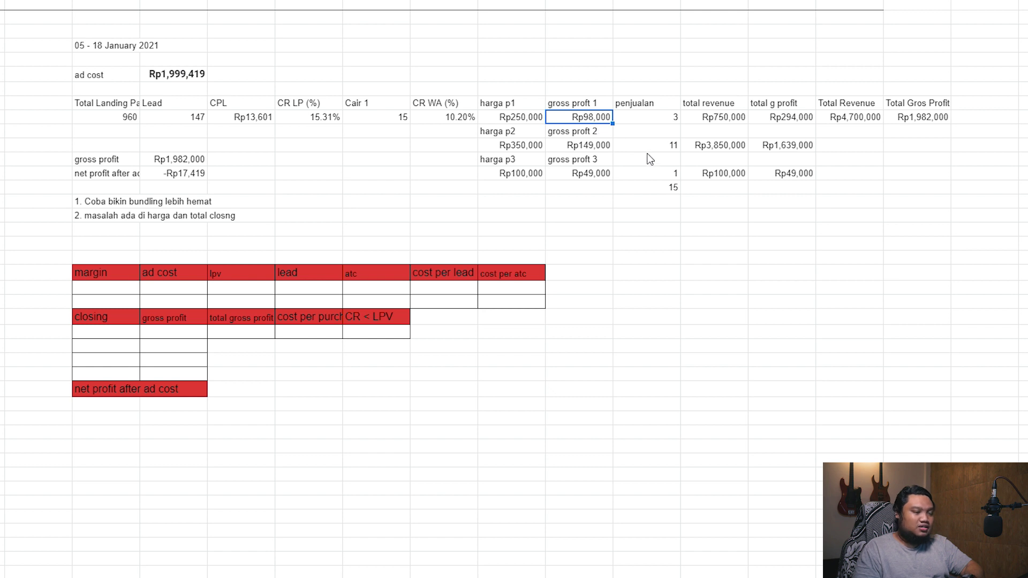
{"action": "type", "text": "1"}
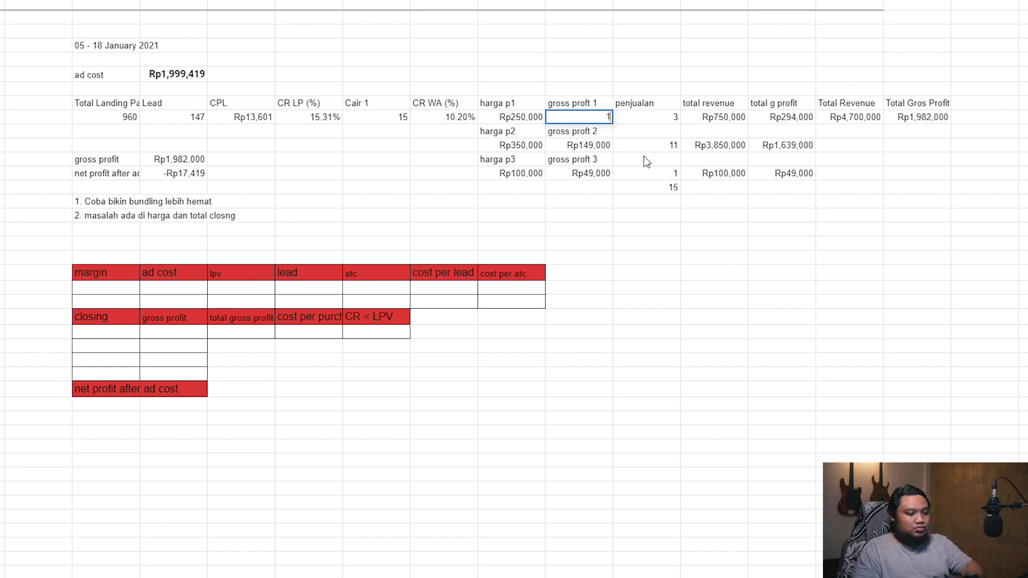
{"action": "type", "text": "29,000"}
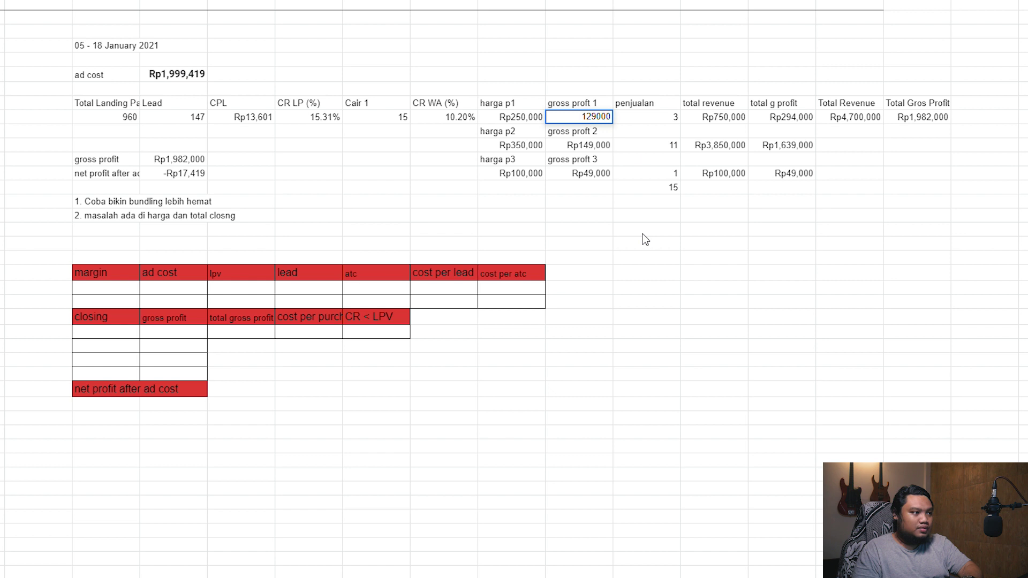
{"action": "left_click", "coordinate": [642, 234]}
{"action": "left_click", "coordinate": [593, 148]}
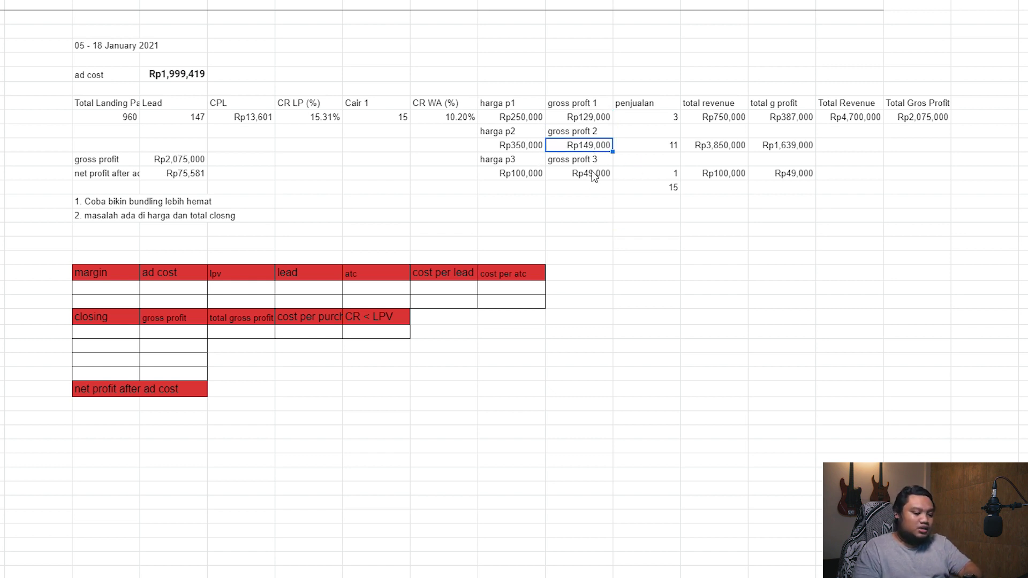
{"action": "type", "text": "19"}
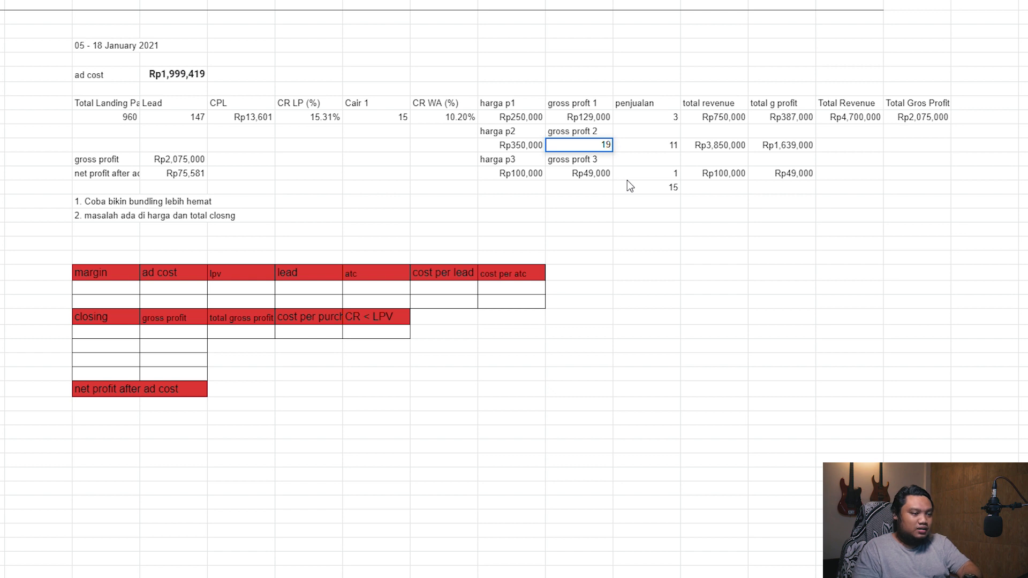
{"action": "type", "text": "9,000"}
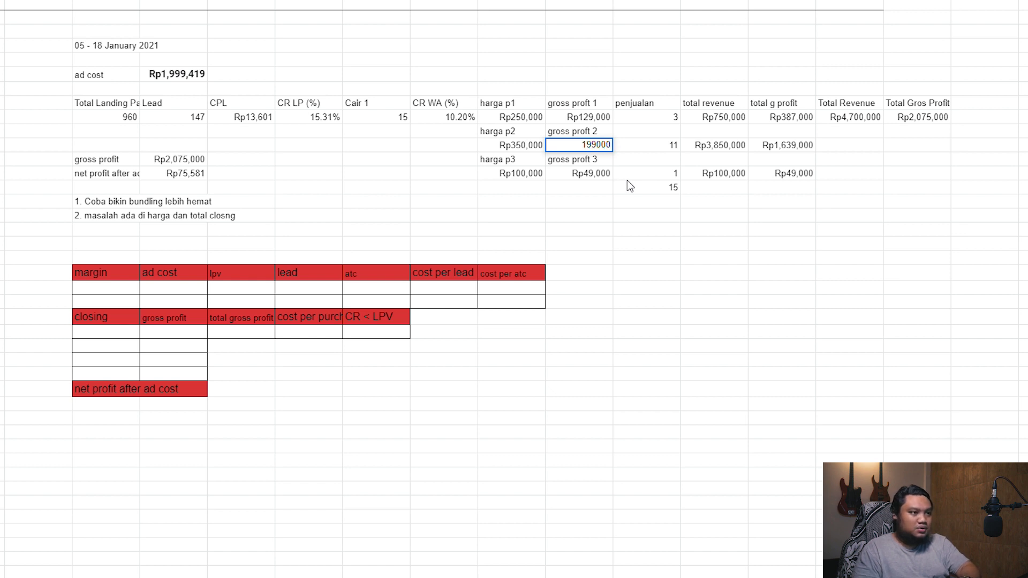
{"action": "key", "text": "Return"}
{"action": "left_click", "coordinate": [592, 219]}
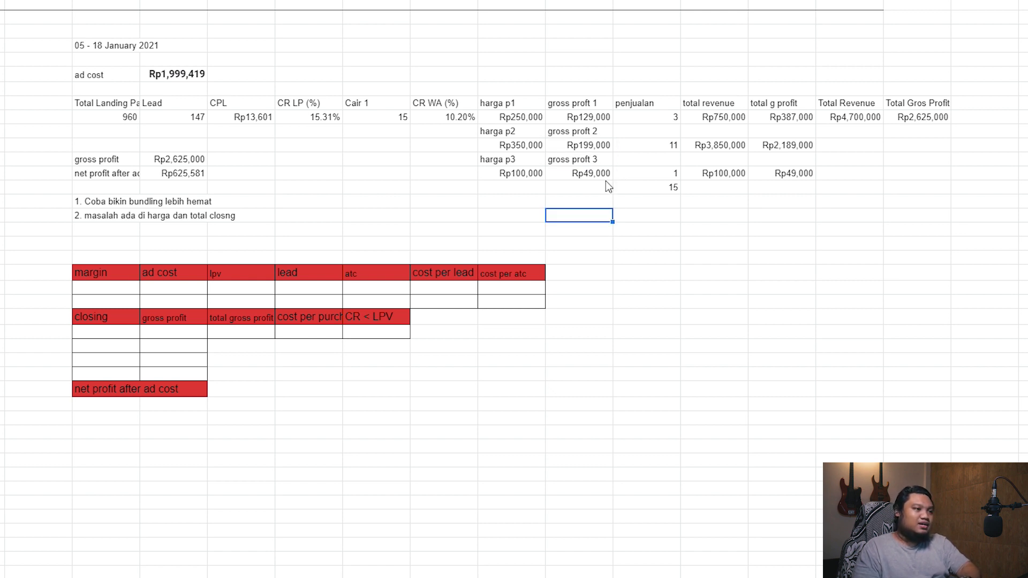
- Review the gross proft values for all three prices and the penjualan total against net profit after ad cost
{"action": "key", "text": "Up"}
{"action": "key", "text": "Up"}
{"action": "key", "text": "Up"}
{"action": "key", "text": "Up"}
{"action": "key", "text": "Up"}
{"action": "key", "text": "Up"}
{"action": "key", "text": "Up"}
{"action": "left_click", "coordinate": [579, 174]}
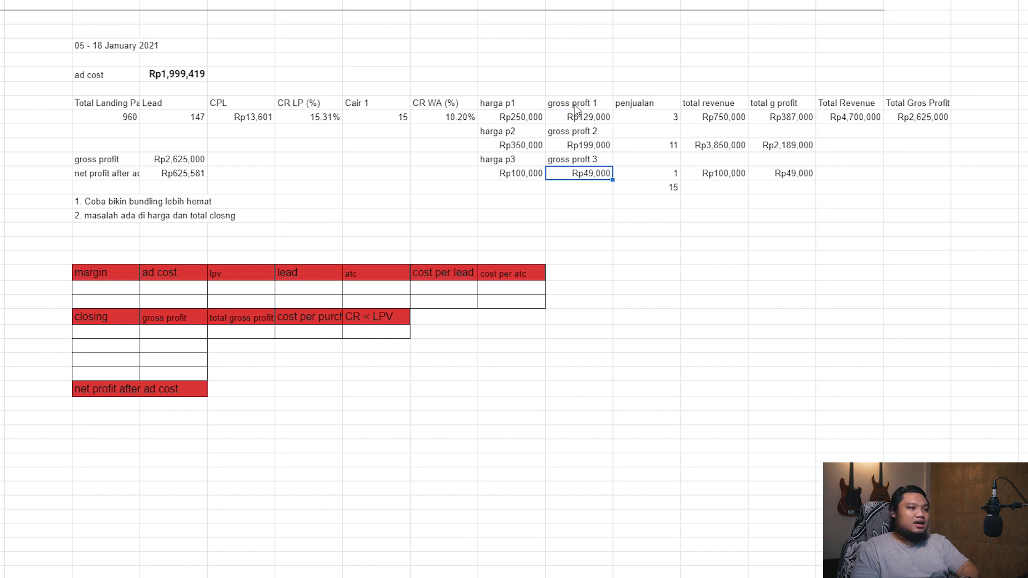
{"action": "left_click", "coordinate": [574, 104]}
{"action": "left_click", "coordinate": [579, 148]}
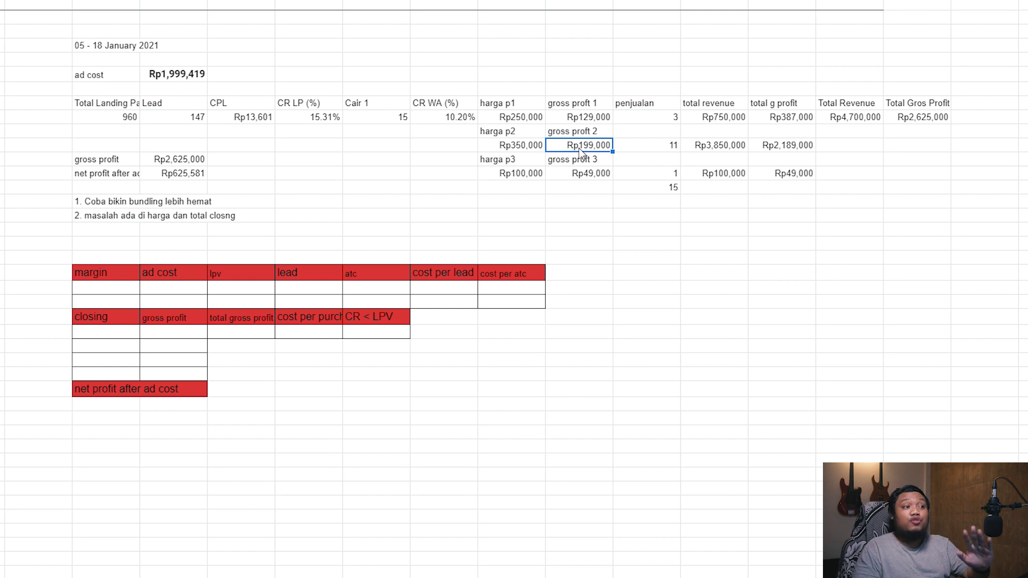
{"action": "left_click", "coordinate": [598, 120]}
{"action": "left_click", "coordinate": [597, 145]}
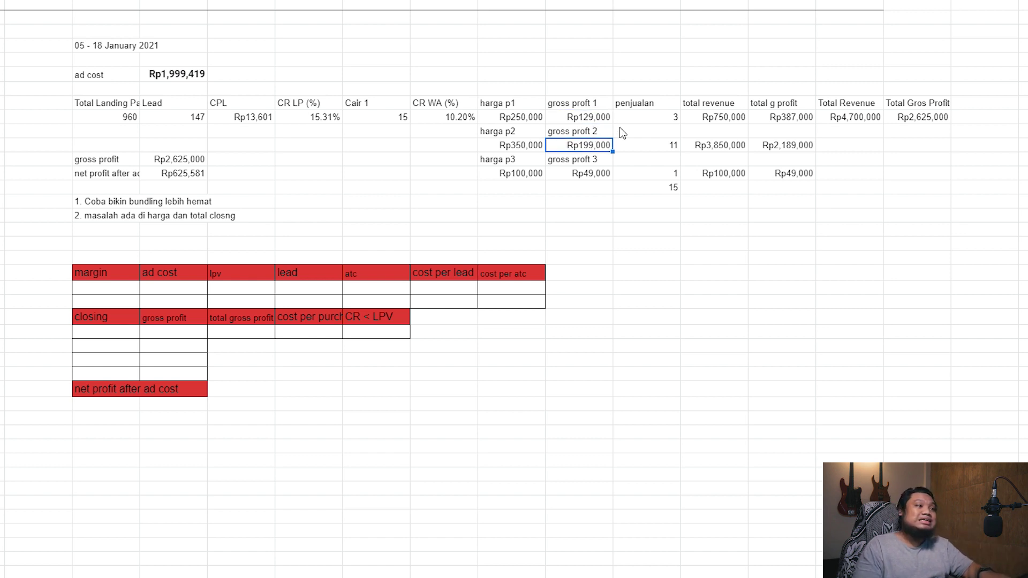
{"action": "left_click", "coordinate": [666, 189]}
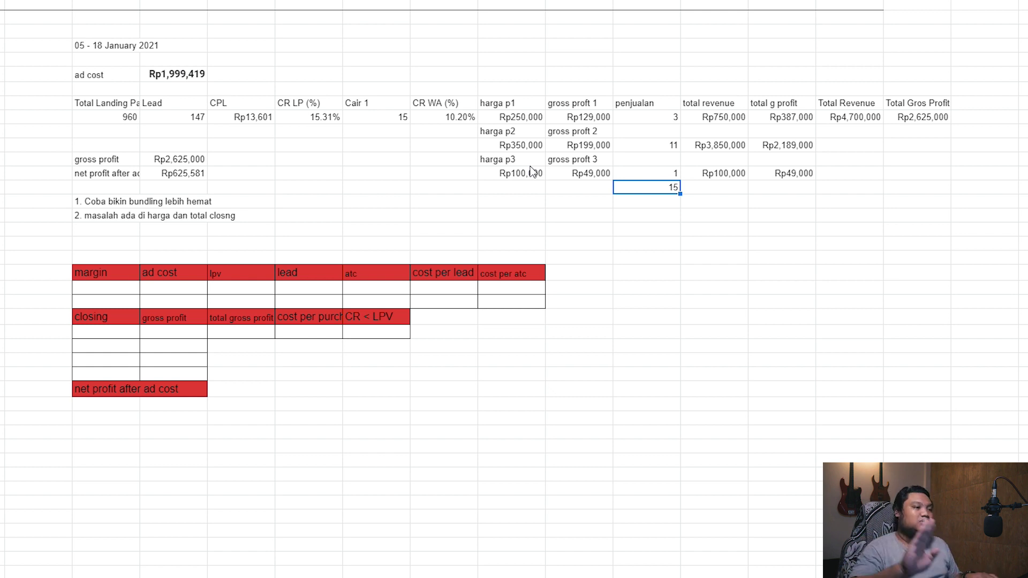
- Undo the last three trial changes to the gross proft values
{"action": "key", "text": "ctrl+z"}
{"action": "key", "text": "ctrl+z"}
{"action": "key", "text": "ctrl+z"}
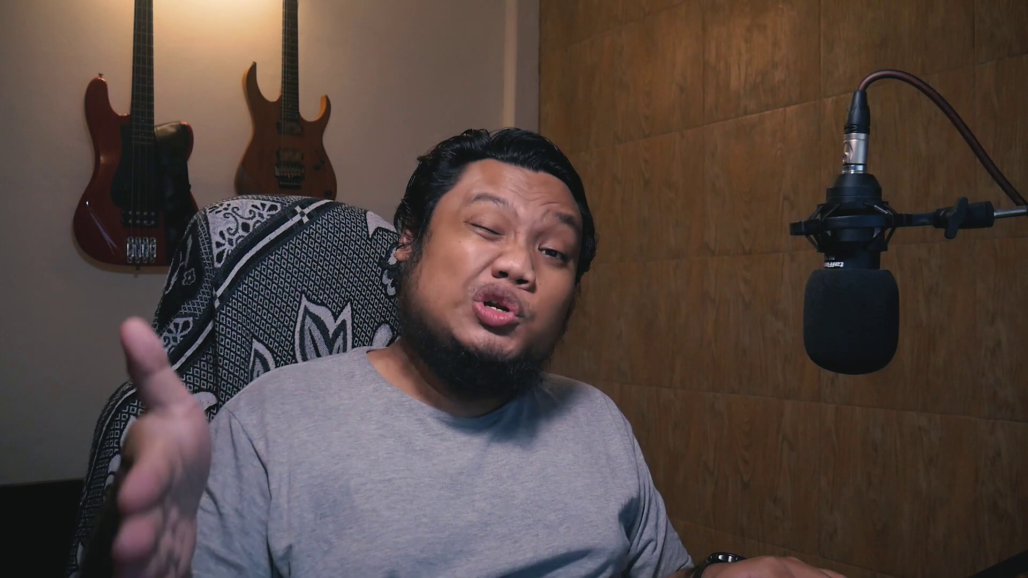